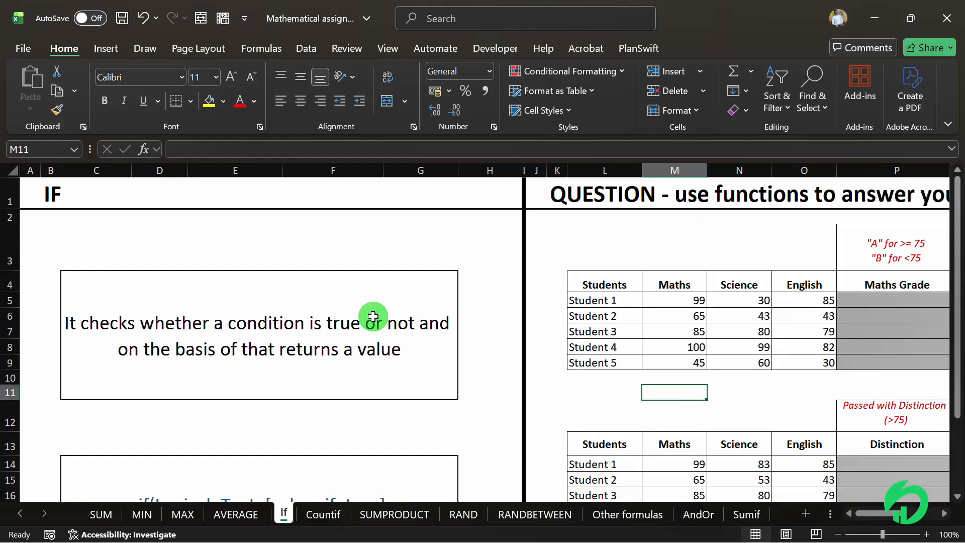
Examine the IF function's definition and the logical test, value-if-true and value-if-false arguments in its syntax box
scroll(373, 316, down, 1)
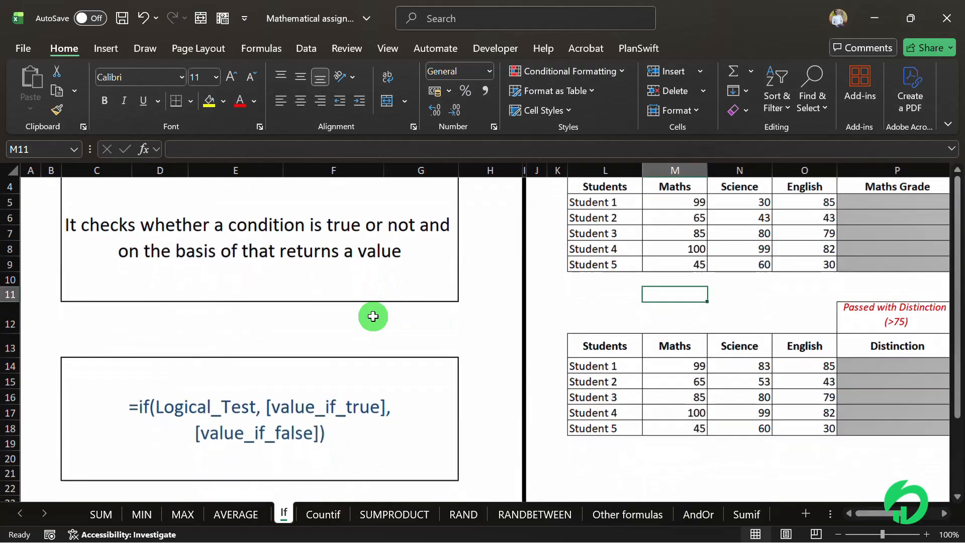
scroll(373, 317, down, 1)
scroll(373, 316, up, 2)
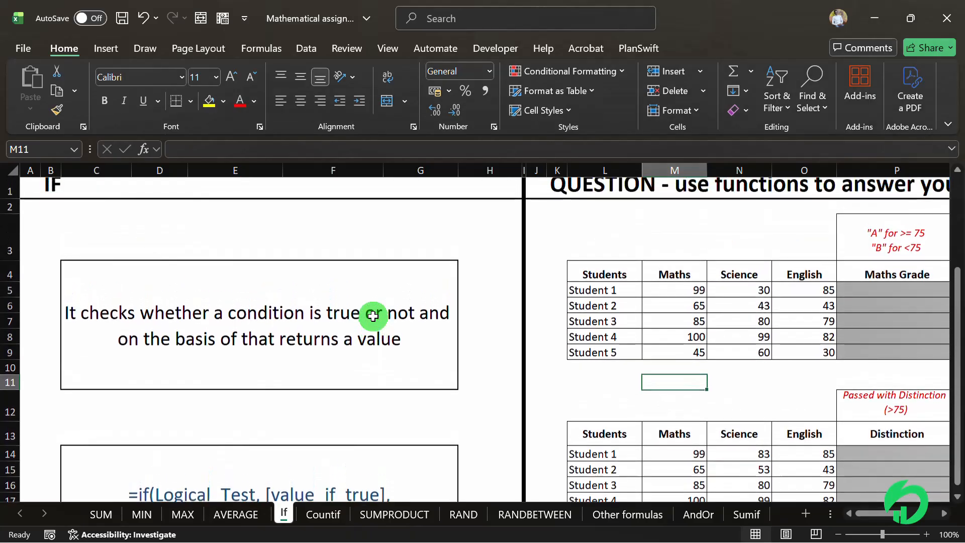
scroll(373, 316, down, 3)
click(217, 355)
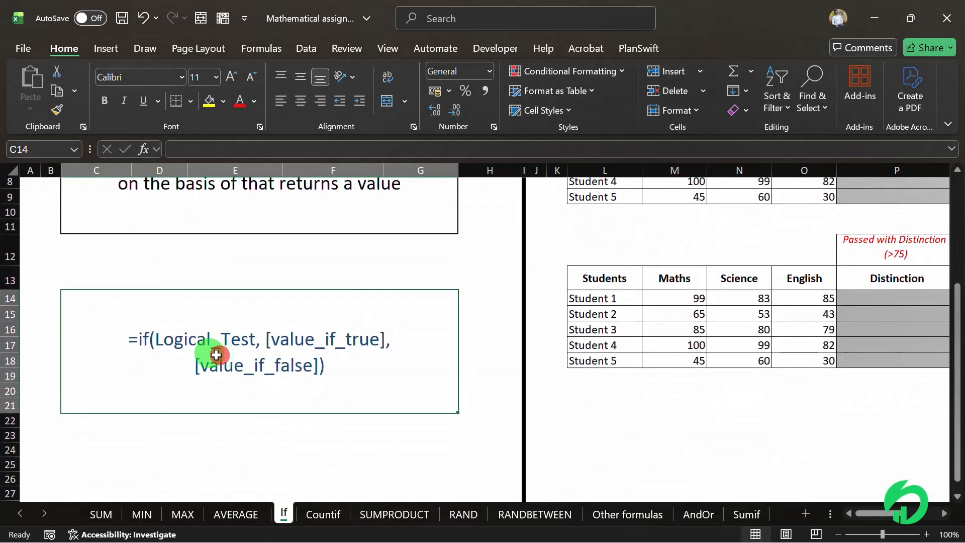
right_click(217, 355)
click(169, 348)
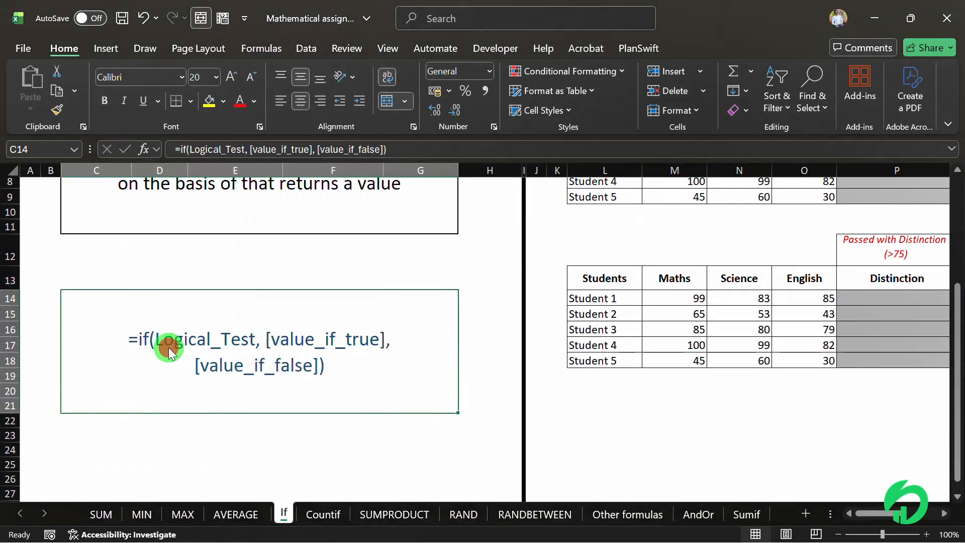
double_click(207, 338)
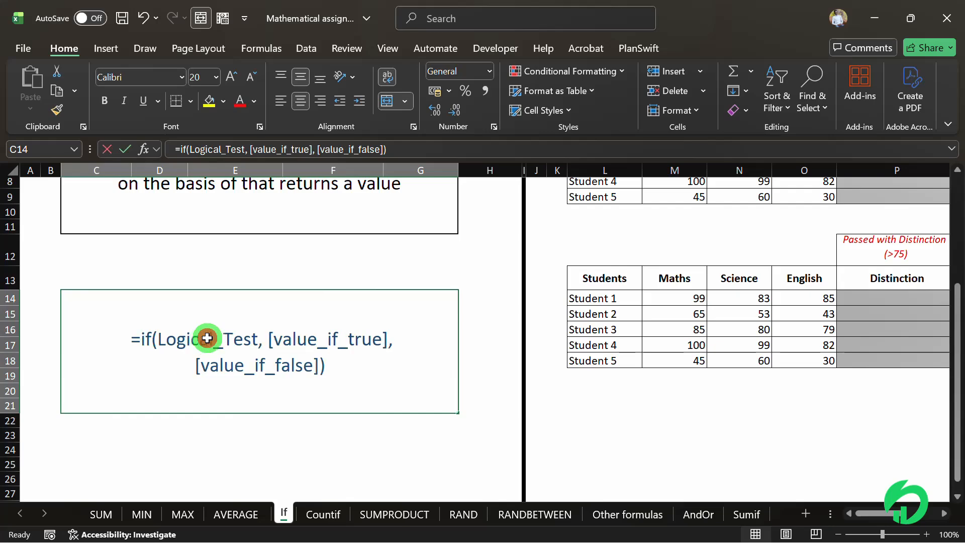
drag(158, 338, 253, 339)
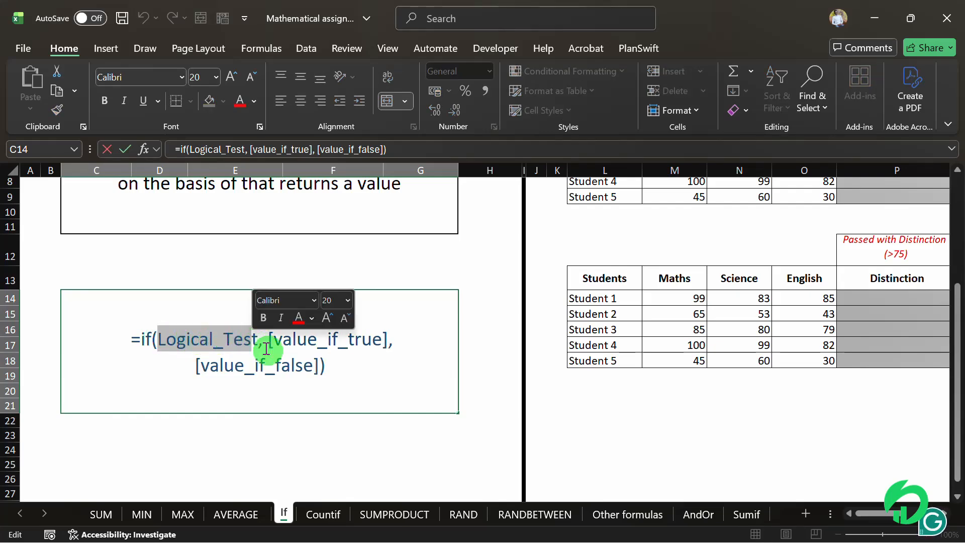
click(281, 340)
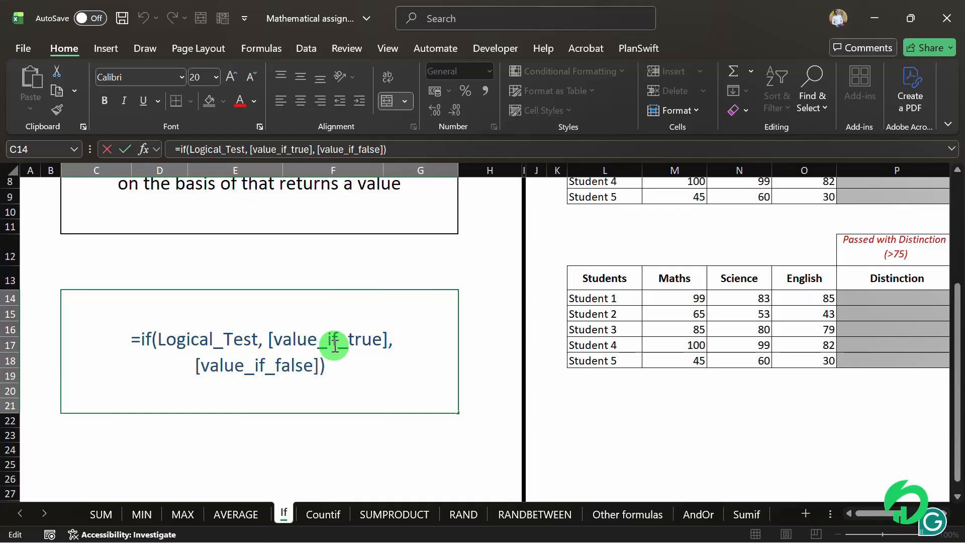
key(Escape)
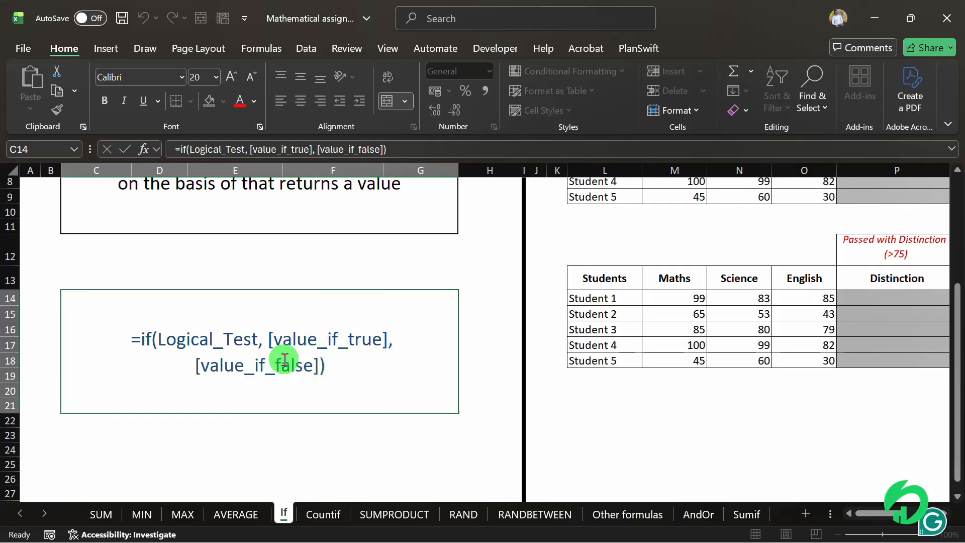
key(Escape)
Enter the text "2 plus 2" in cell D24, below the IF syntax box
click(136, 456)
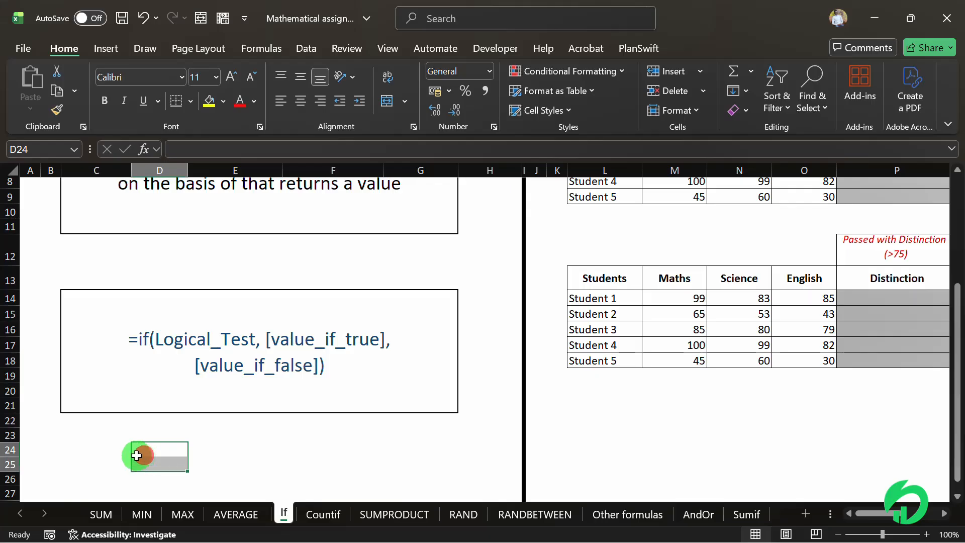
click(158, 455)
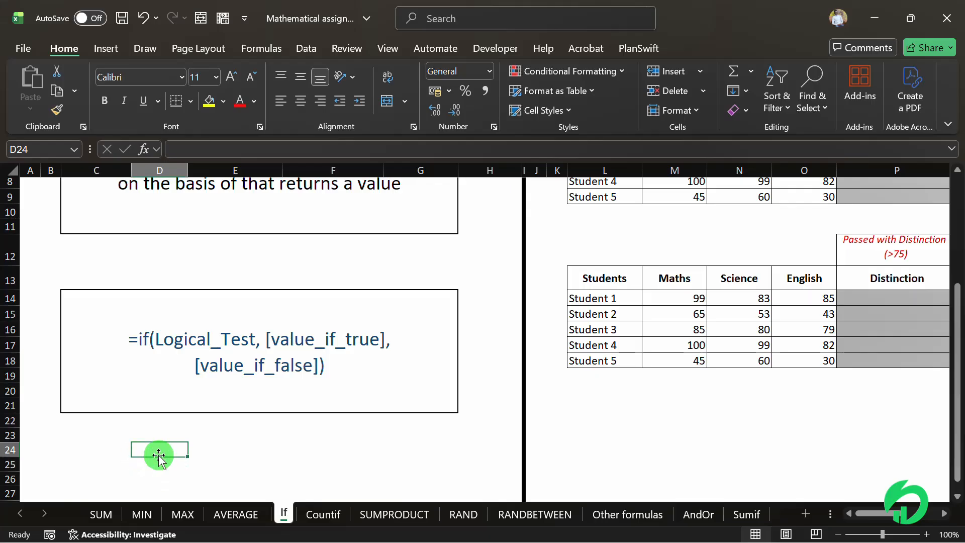
text(2)
key(BackSpace)
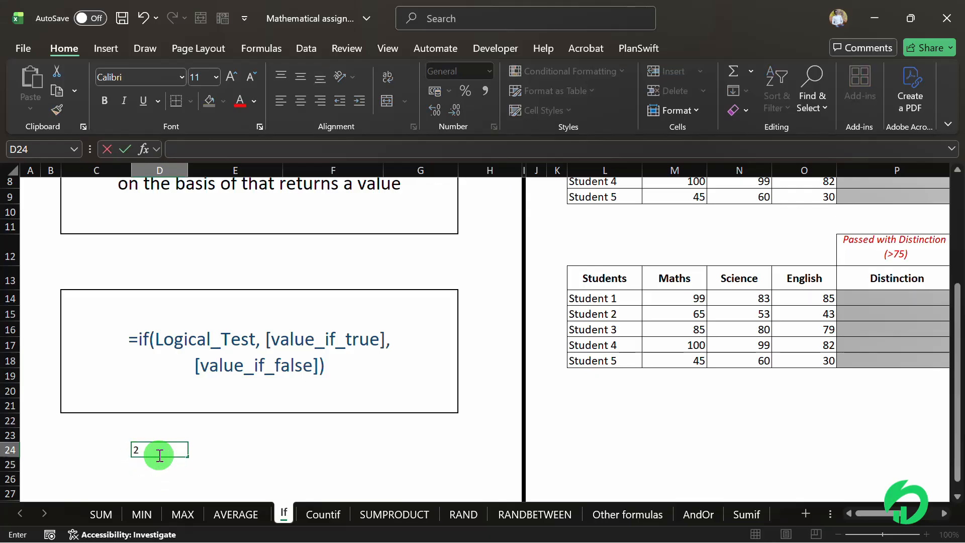
text(2 plus)
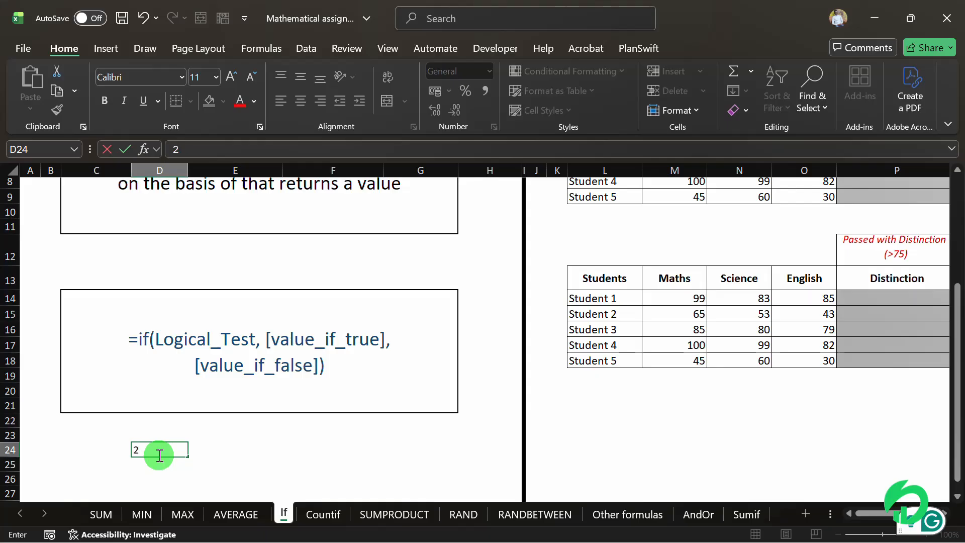
text( 2)
key(Return)
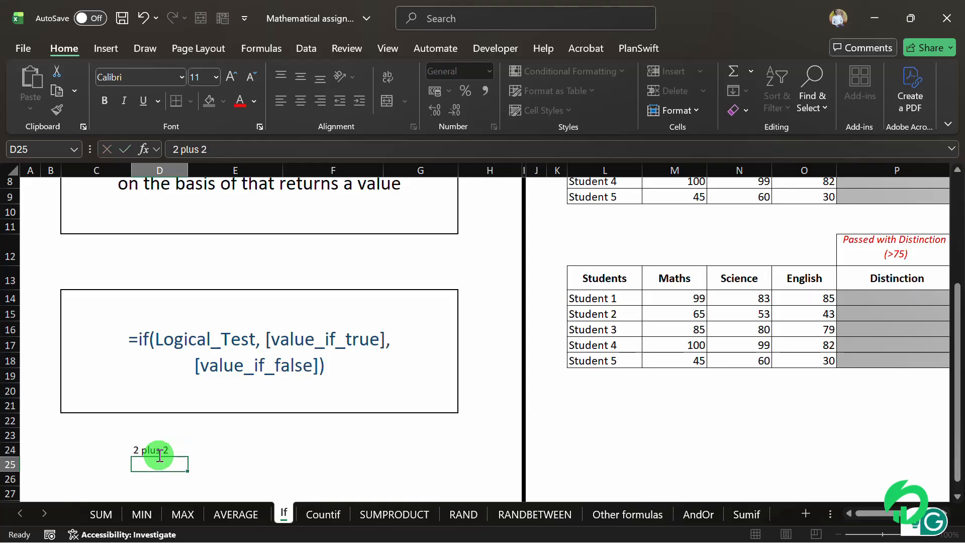
Enter the plain-text IF example "if 2+2 = 3, false, true" in cell D25
key(Right)
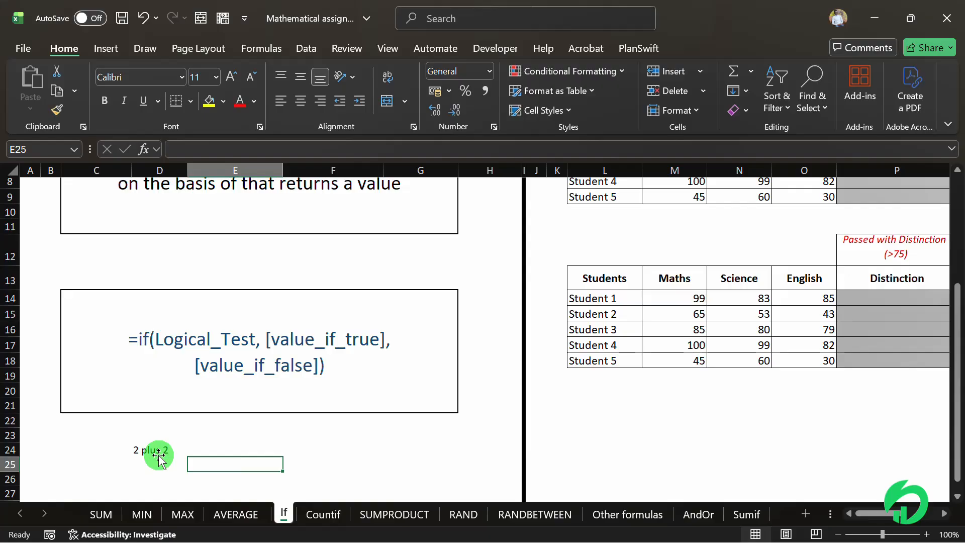
key(Left)
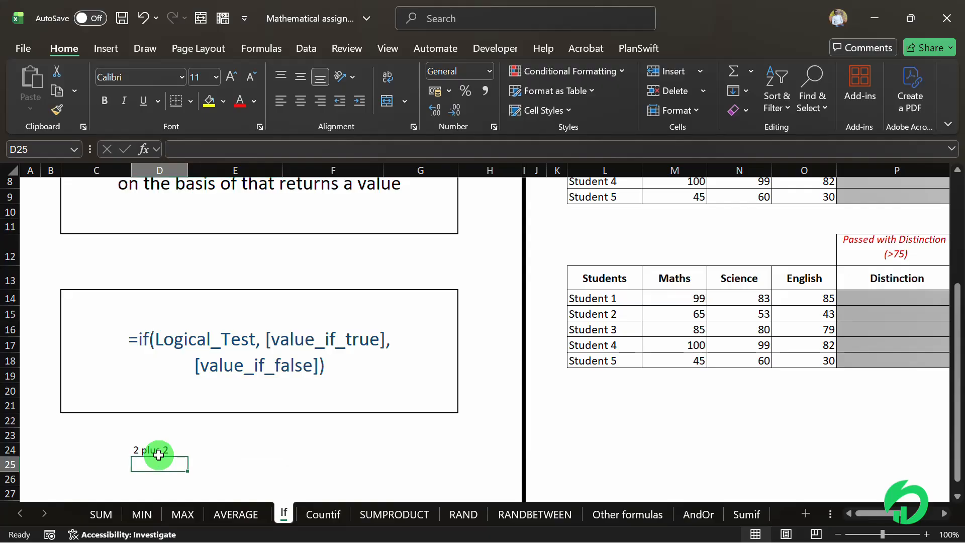
text(if)
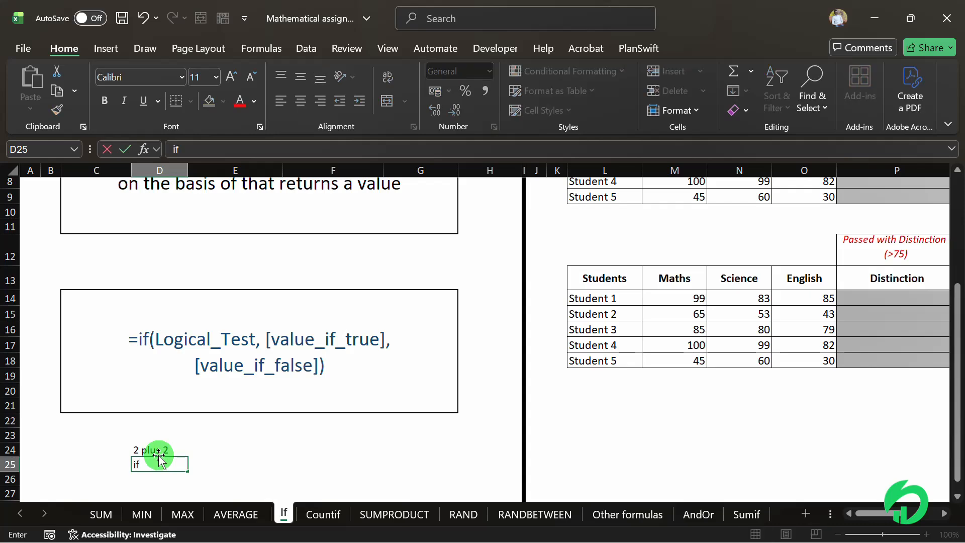
text( 2+2)
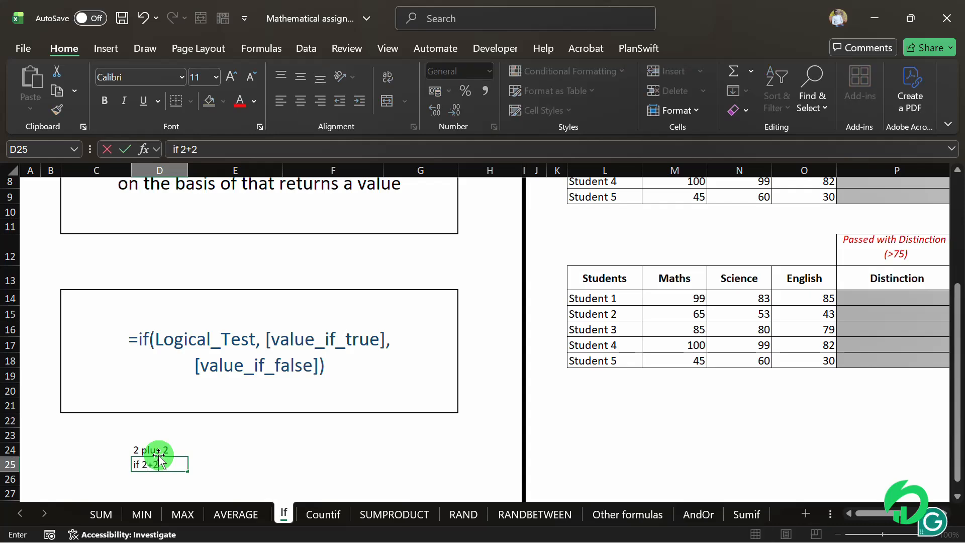
text( = 3, fals)
key(BackSpace)
key(BackSpace)
key(BackSpace)
key(BackSpace)
text(false, tru)
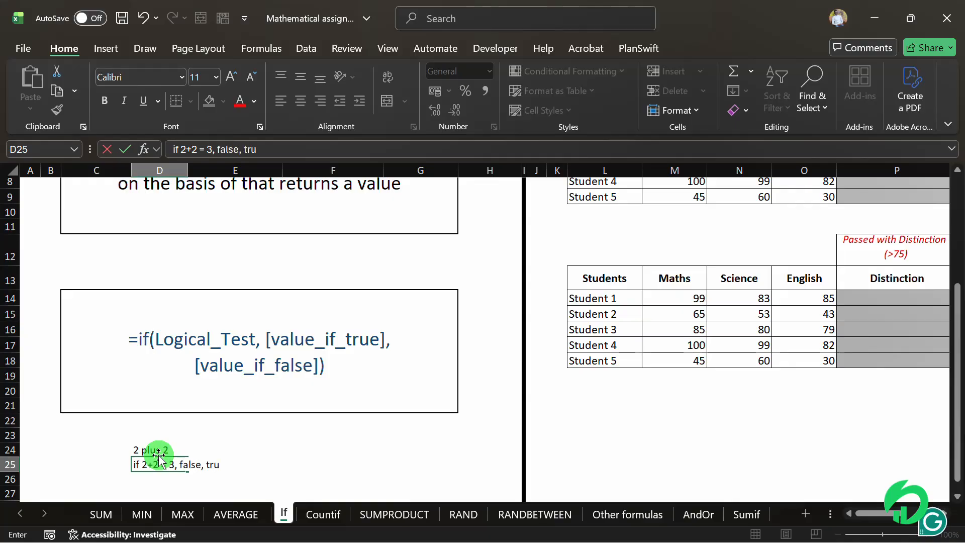
text(e)
key(Return)
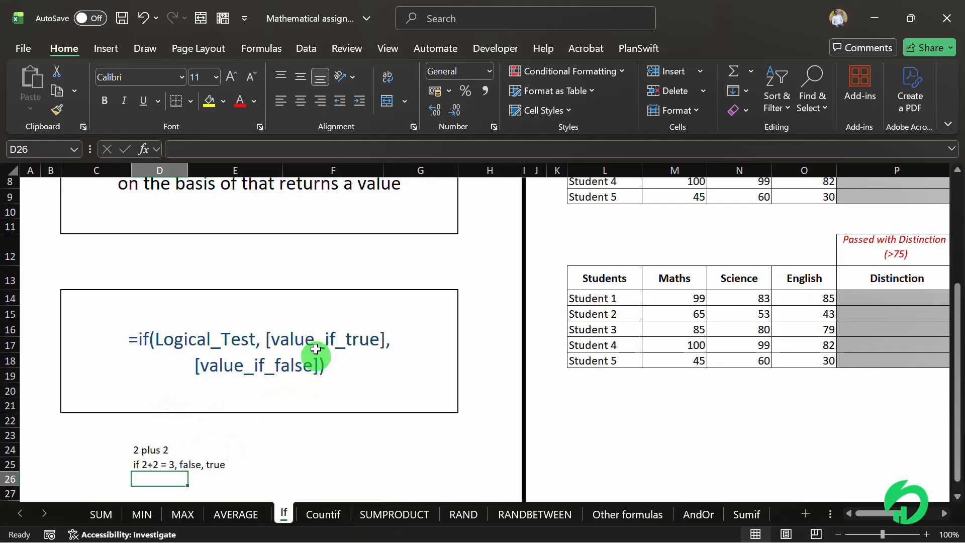
In the D25 example text, replace "false" with "Ready" and "true" with "Not Ready"
double_click(184, 467)
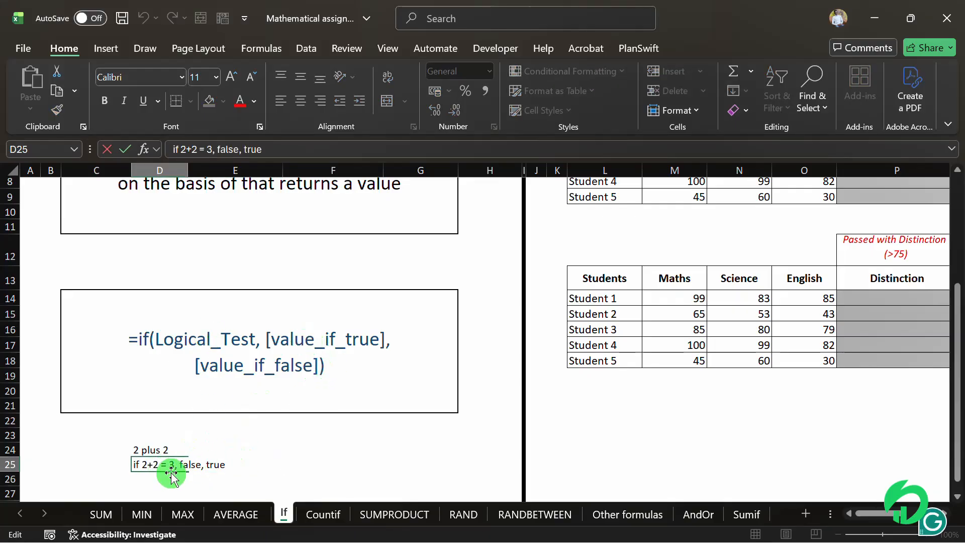
double_click(187, 465)
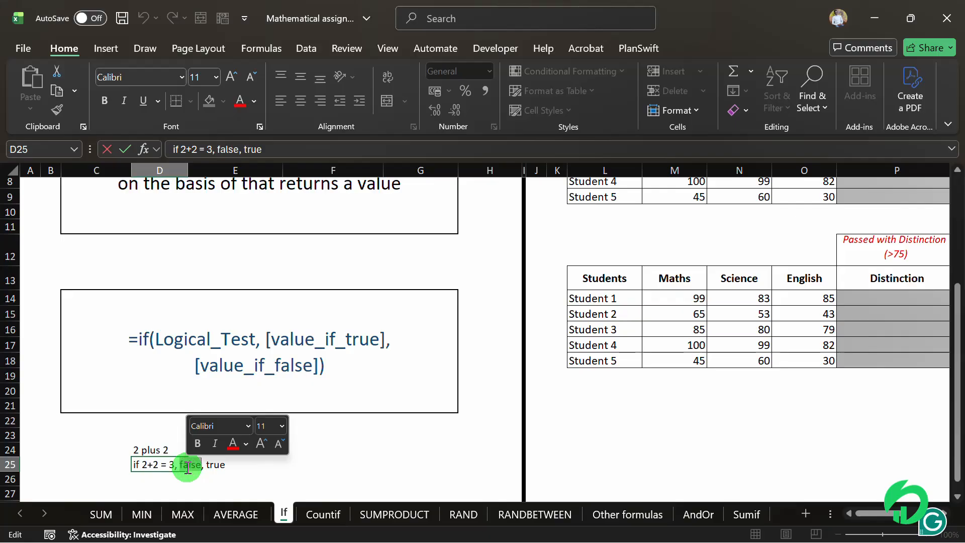
text(Ready)
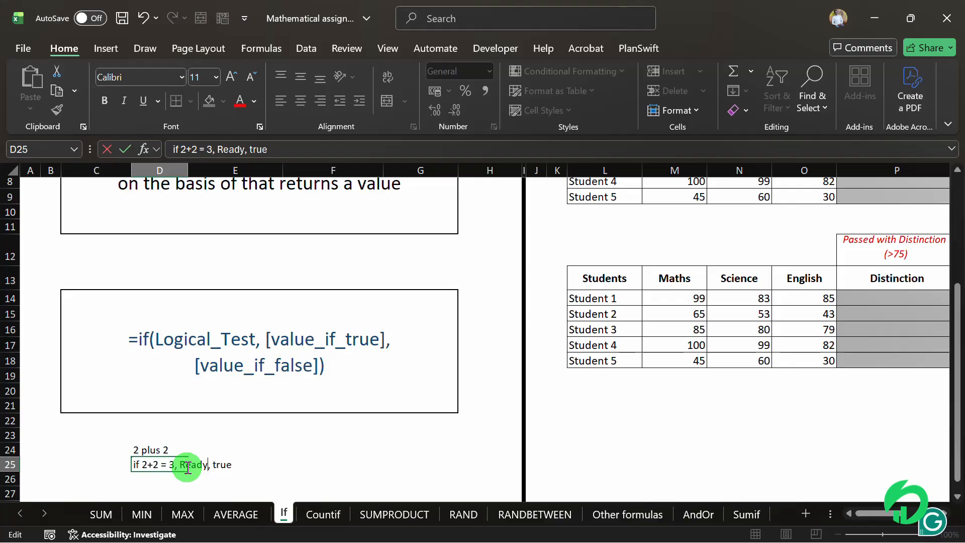
double_click(227, 463)
text(Not Ready)
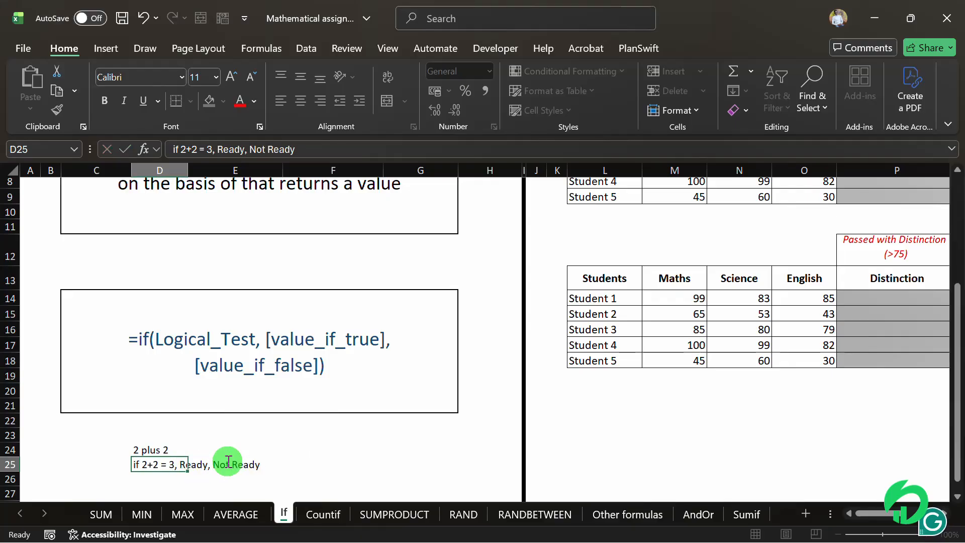
key(Return)
Enter the formula =2+2 in cell D27, below the IF example text
scroll(252, 447, down, 2)
click(150, 417)
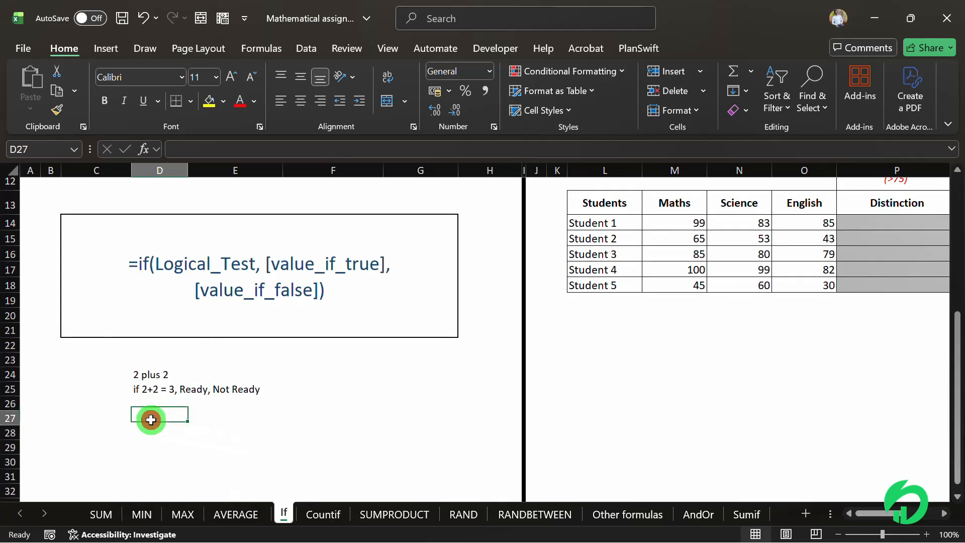
text(=2+2)
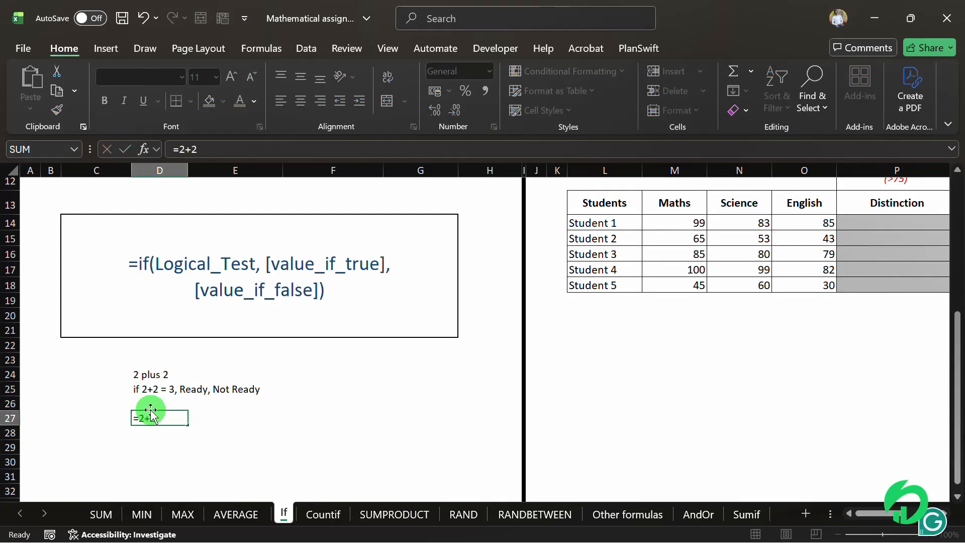
key(Return)
click(171, 416)
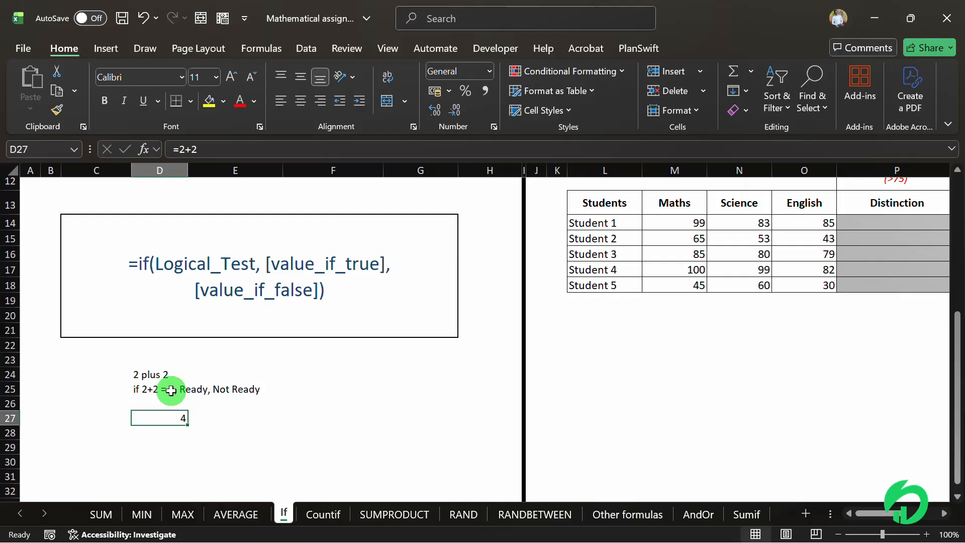
Enter the example's outcome "Not ready" as text in cell F27
click(276, 290)
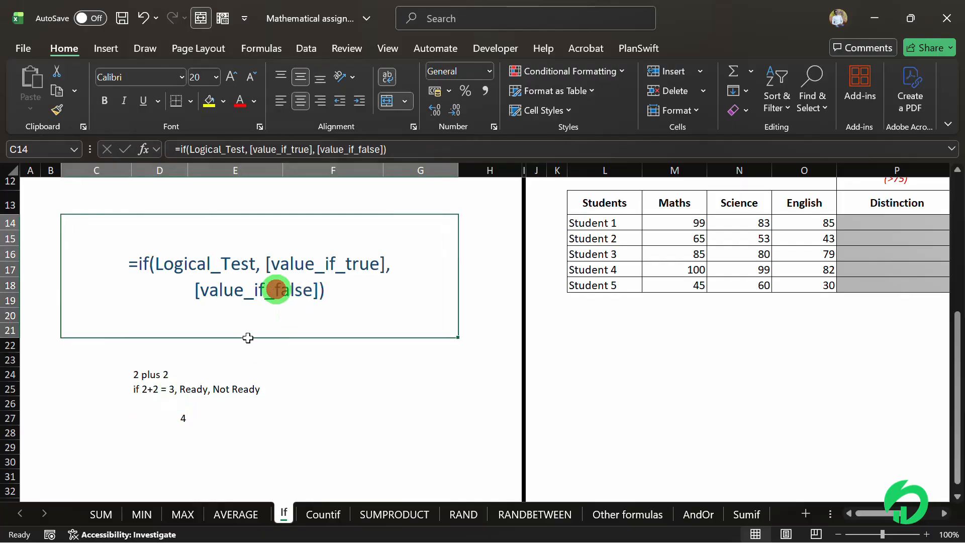
click(297, 417)
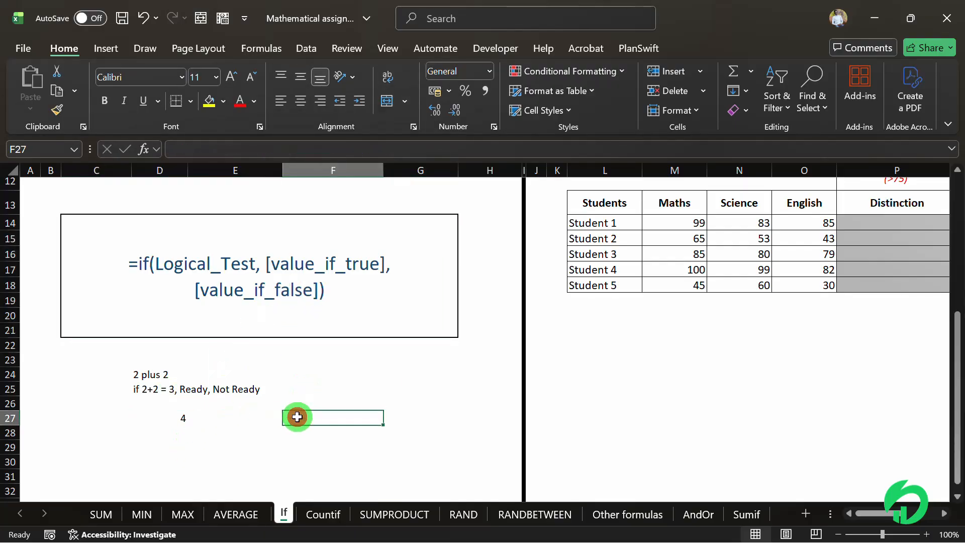
text(Noo)
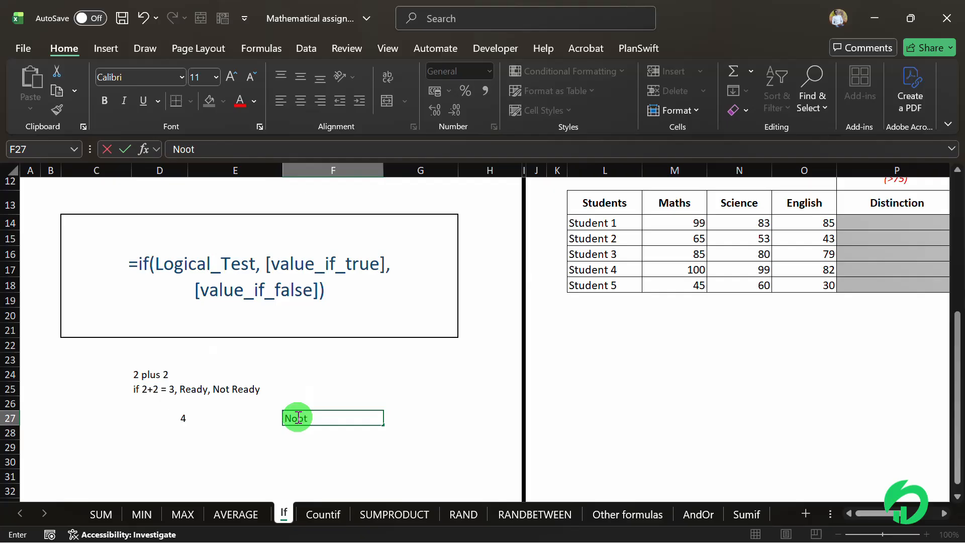
key(BackSpace)
text(t ready)
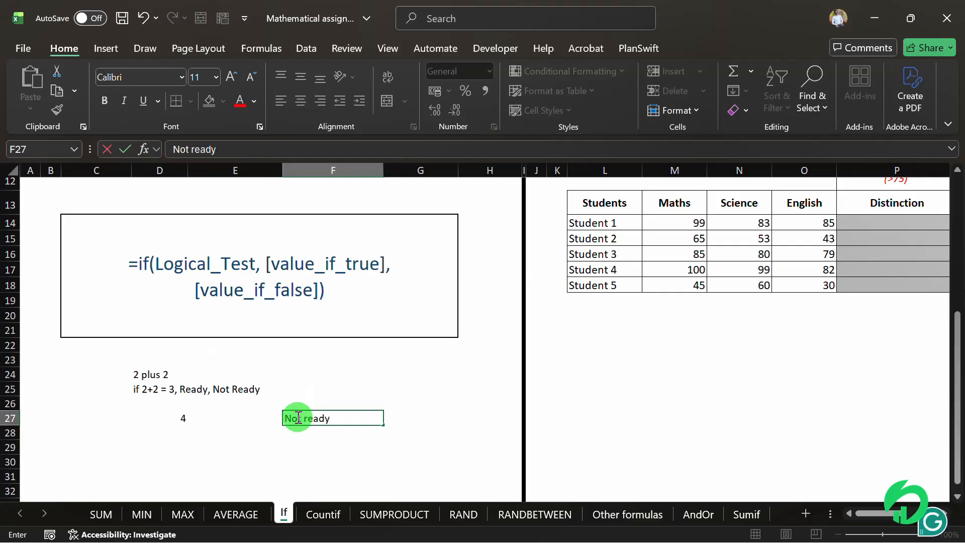
key(Return)
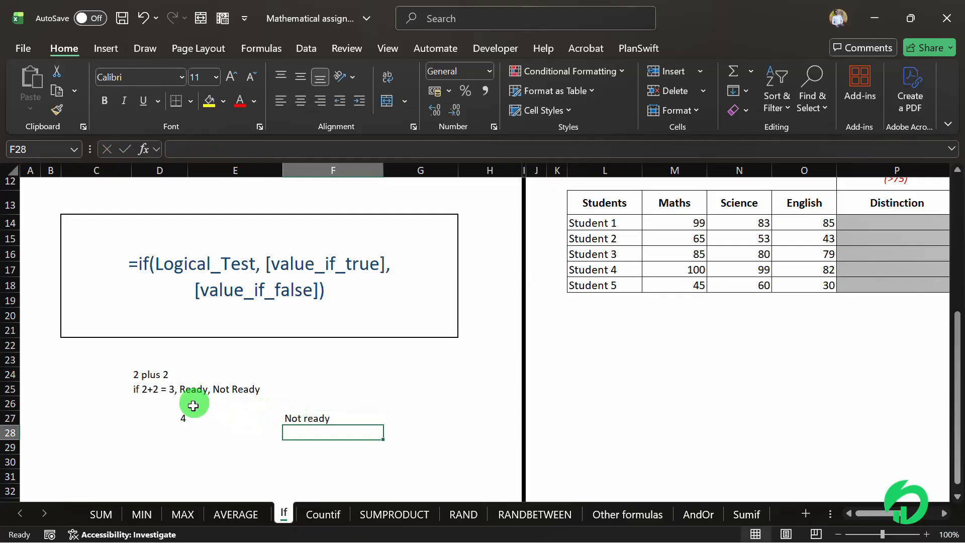
Change the comparison in the D25 example text so that it reads "if 2+2 = 4, Ready, Not Ready"
click(171, 417)
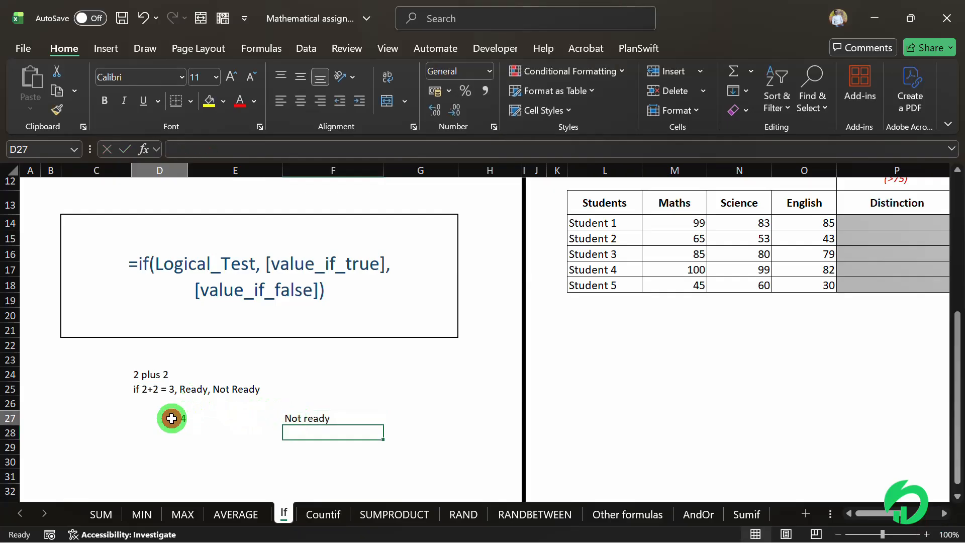
double_click(165, 389)
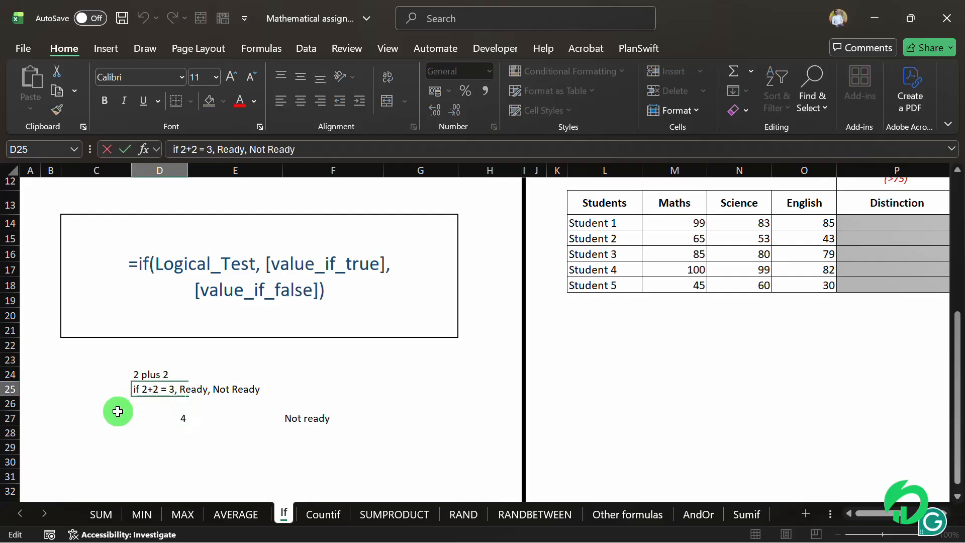
key(Delete)
text(4)
key(Return)
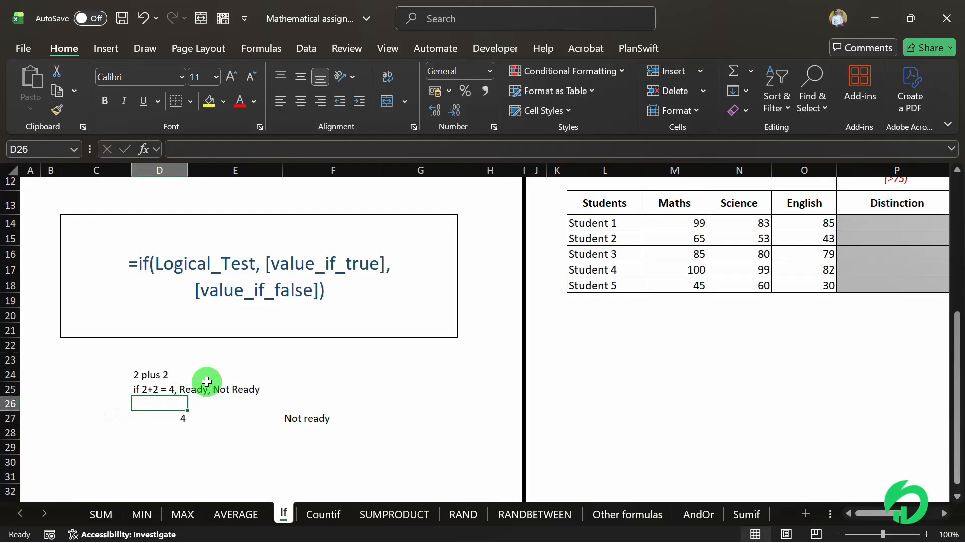
click(153, 388)
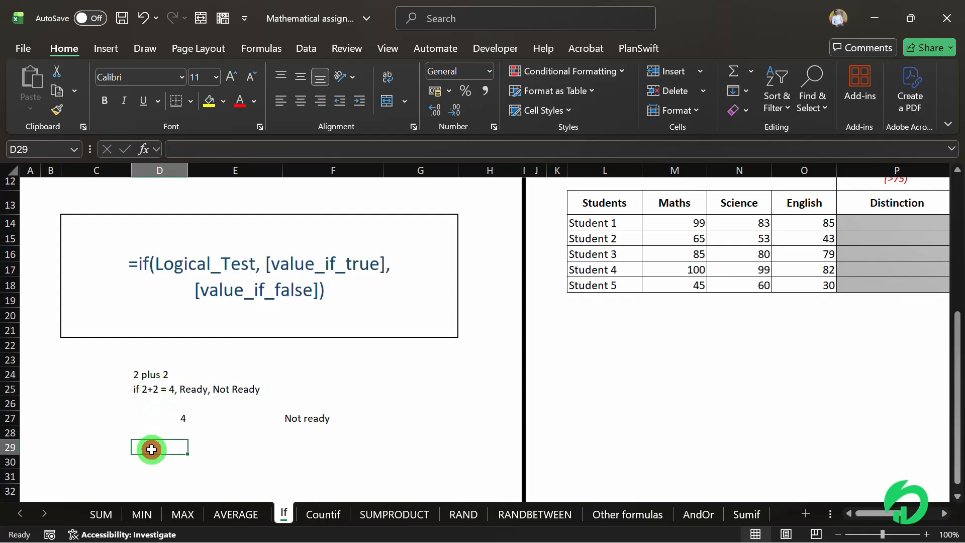
Enter the text "ready" in cell D29 as the outcome of the 2+2 example
text(ready)
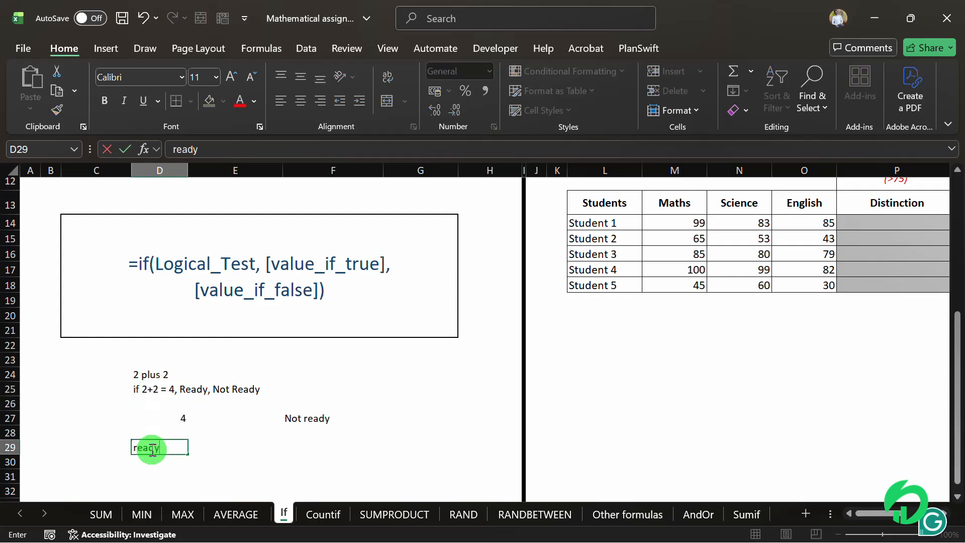
key(Page_Down)
Review the IF definition, syntax and 2+2 example, and examine the student grade, distinction and fail question tables beside them
scroll(152, 450, up, 10)
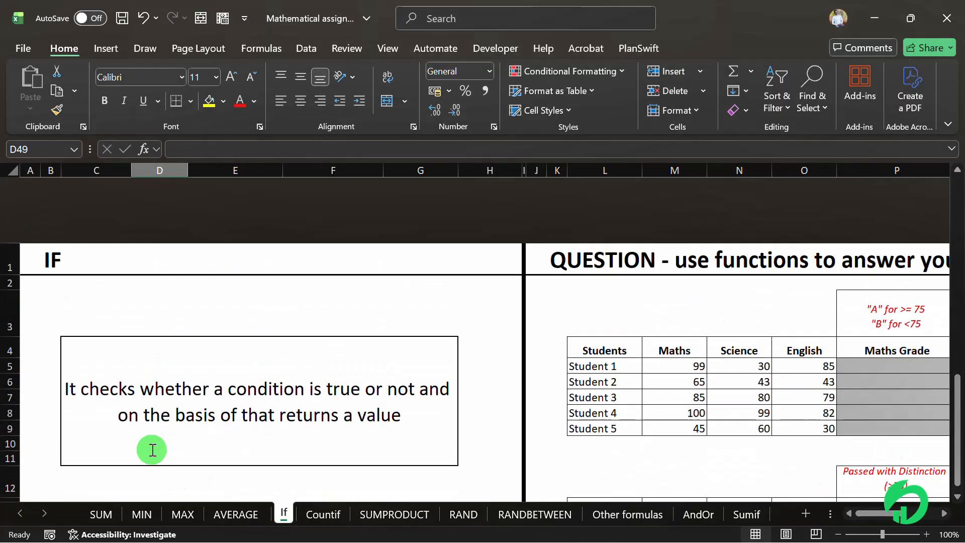
scroll(152, 450, down, 3)
scroll(152, 450, down, 1)
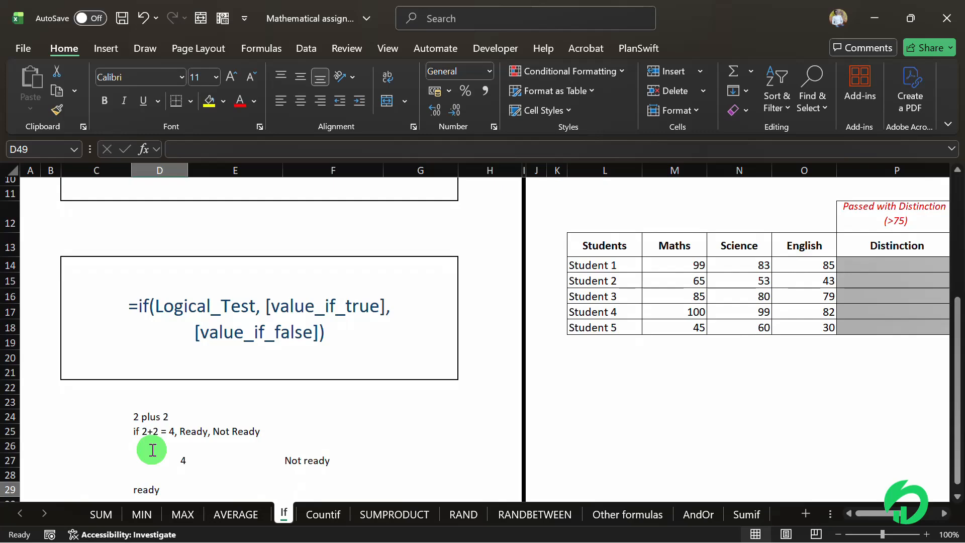
scroll(630, 475, right, 3)
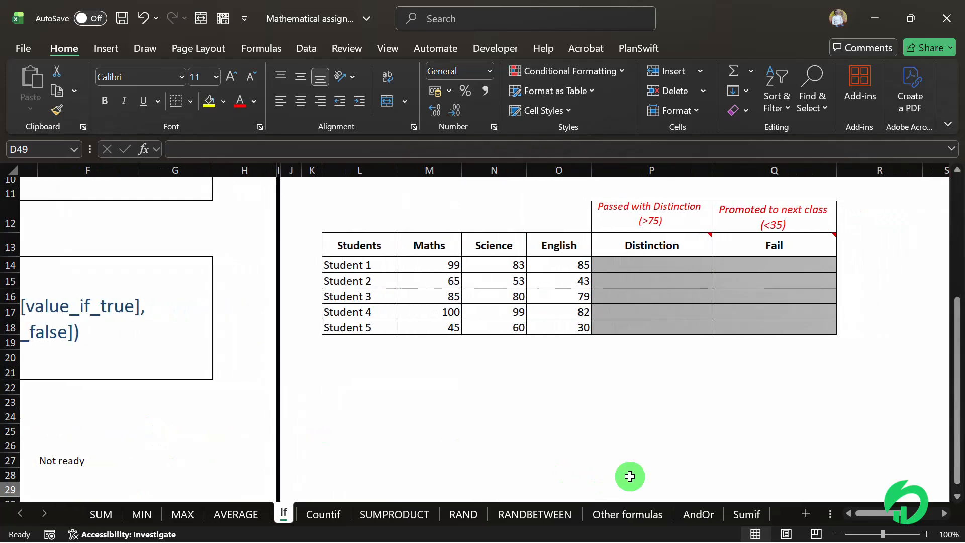
scroll(630, 402, up, 3)
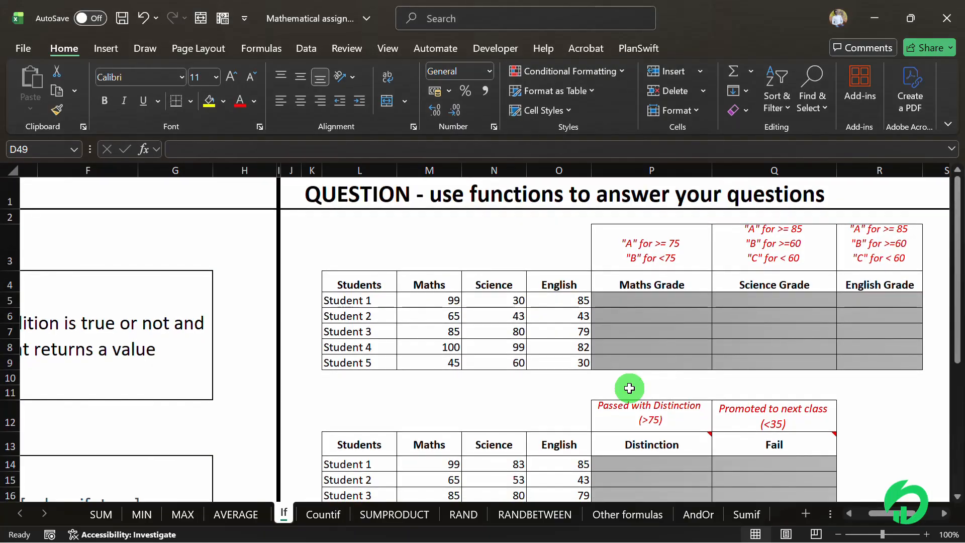
click(535, 342)
scroll(535, 342, right, 1)
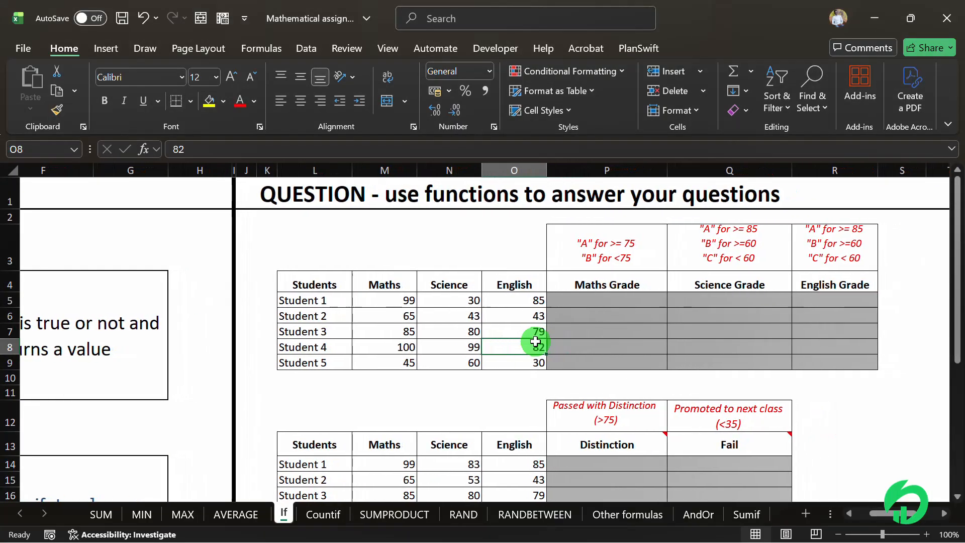